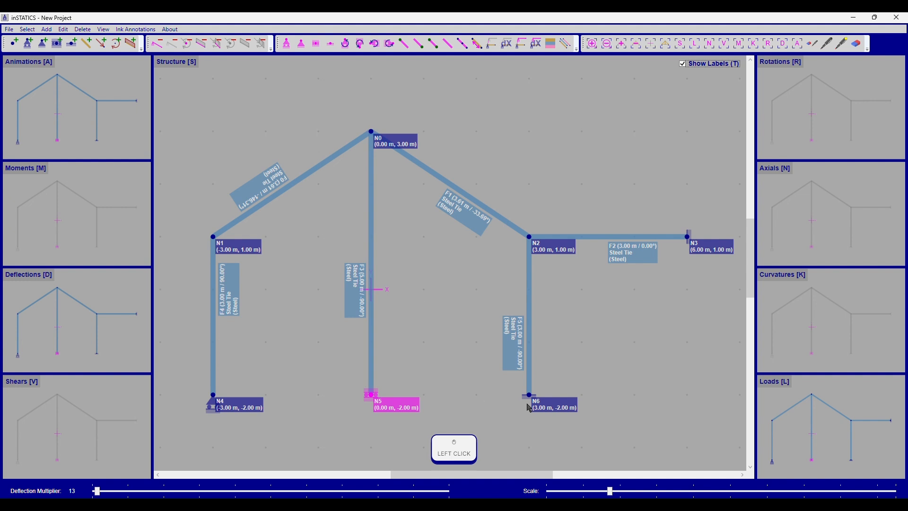
Change the supports at nodes N6 and N4 to pinned supports
right_click(401, 325)
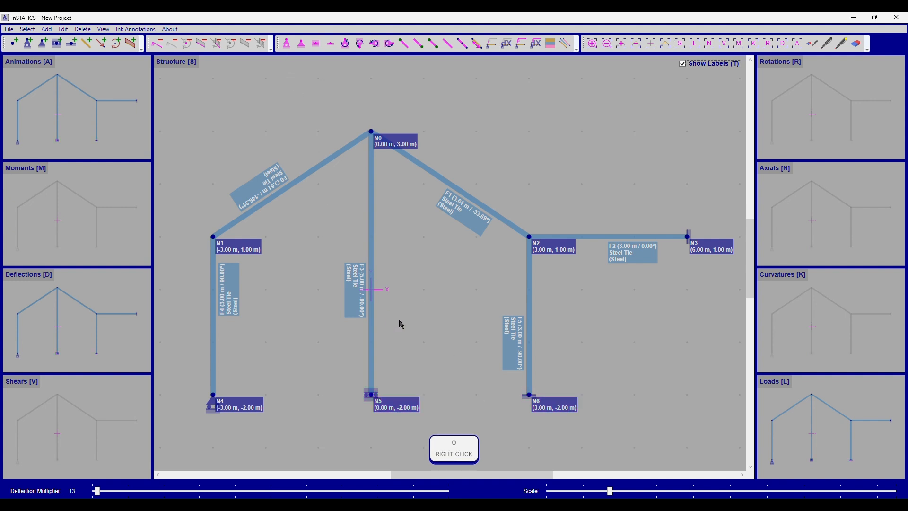
left_click(529, 395)
left_click(301, 44)
right_click(352, 306)
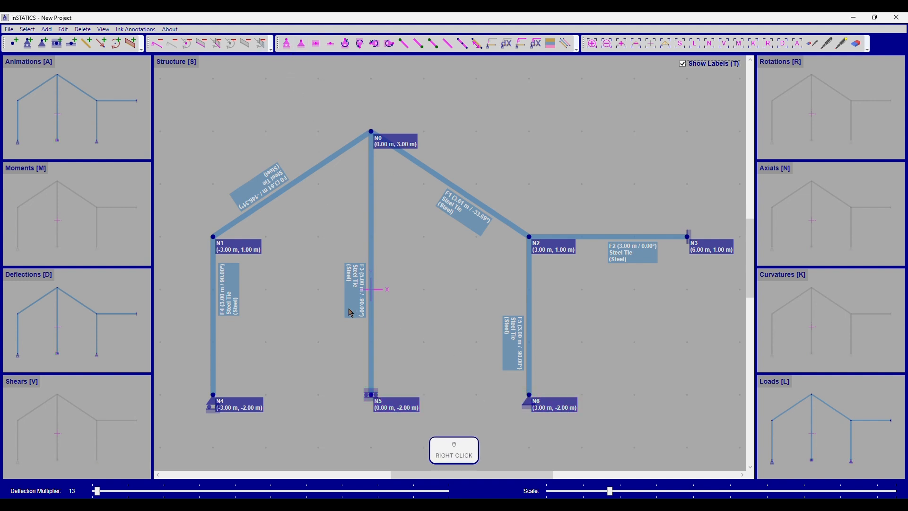
left_click(213, 394)
left_click(301, 43)
right_click(431, 267)
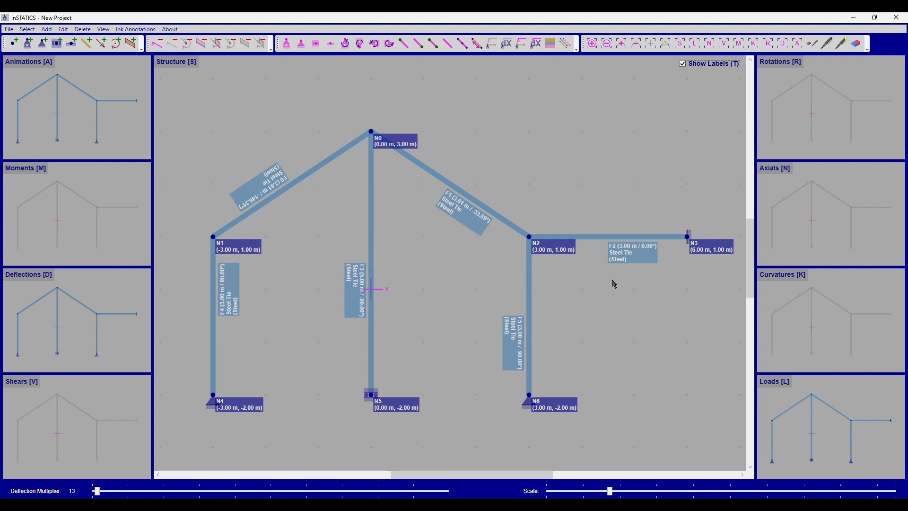
Try an upward-facing pinned support at node N3
left_click(692, 237)
key("shift+2")
key("shift+Up")
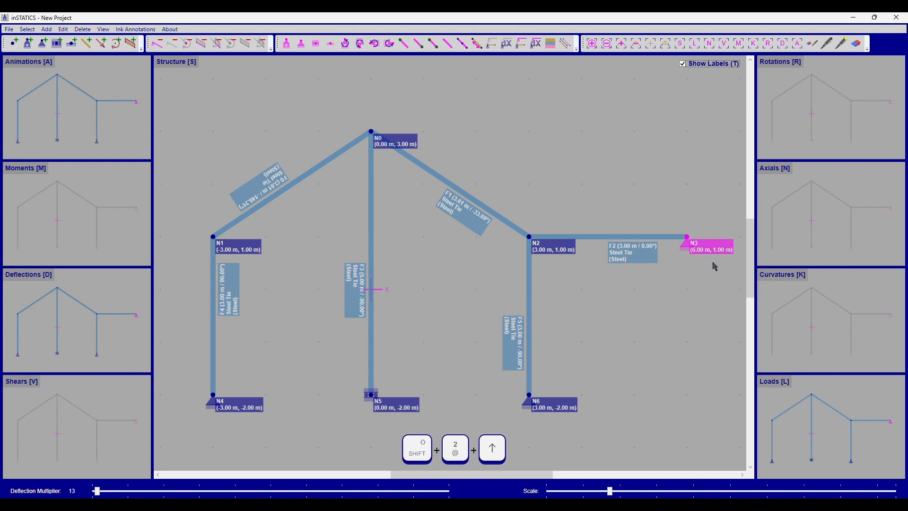
key("shift+Up")
right_click(680, 312)
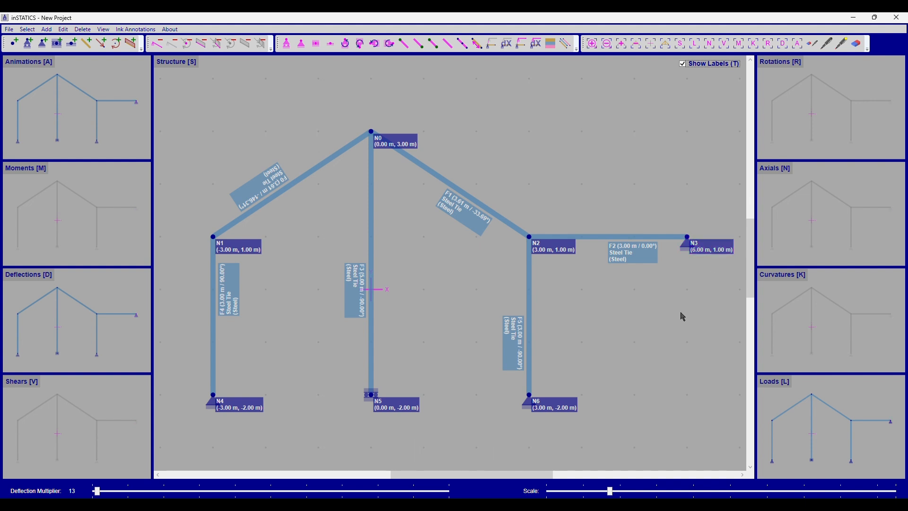
Try other orientations for N3's pinned support, including facing left, and restore its original vertical slider-type support
left_click(687, 237, "shift")
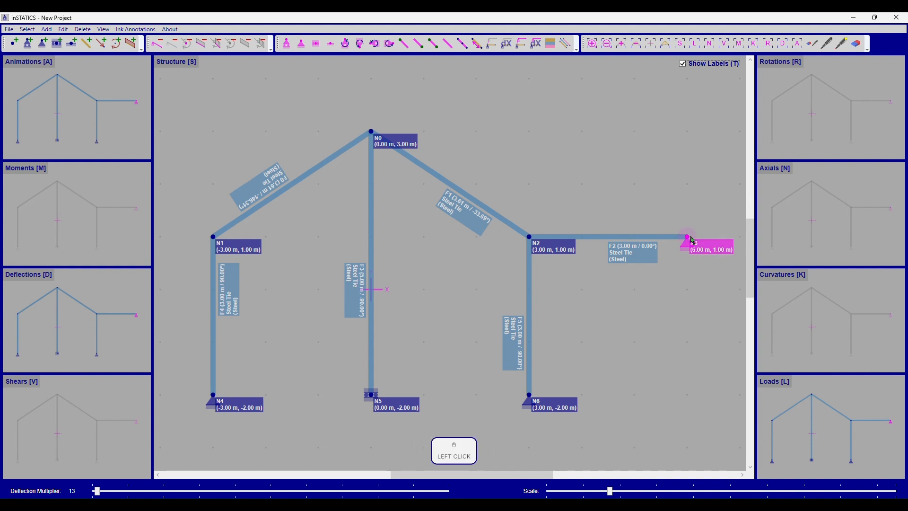
key("shift+Left")
key("shift+Up")
key("shift+Right")
key("shift+Left")
key("shift+Up")
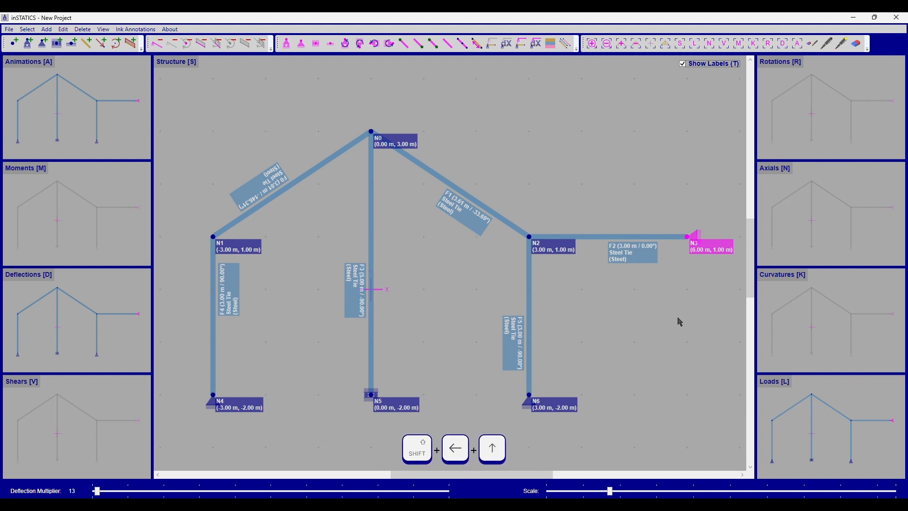
key("shift+4")
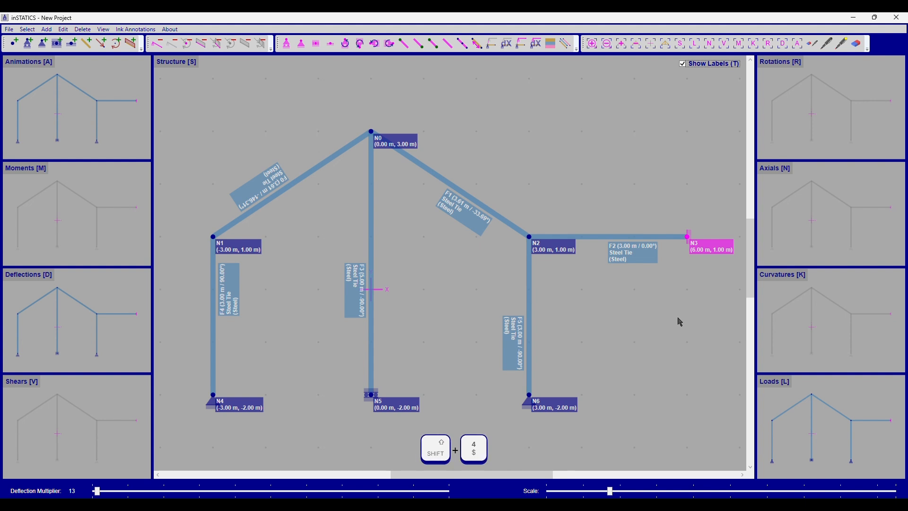
right_click(680, 322)
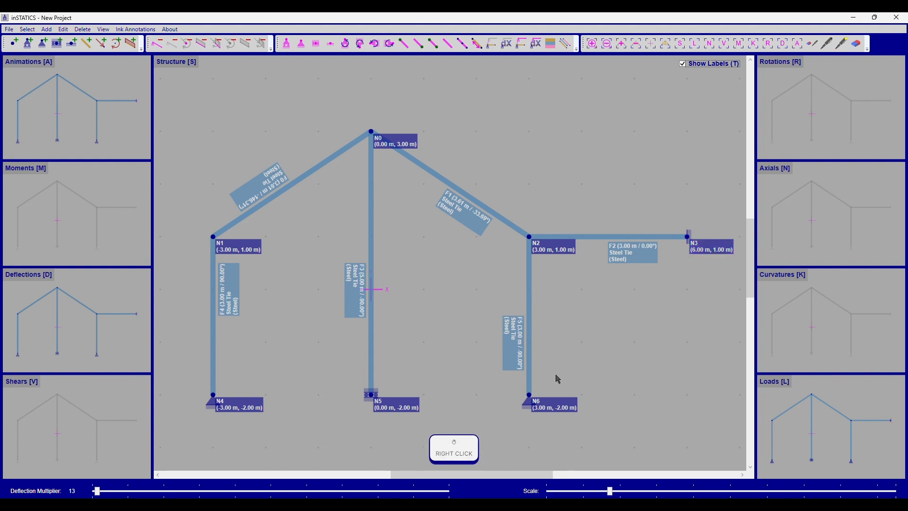
Try rotating the pinned support at node N6 through other orientations and return it to upright
left_click(533, 395)
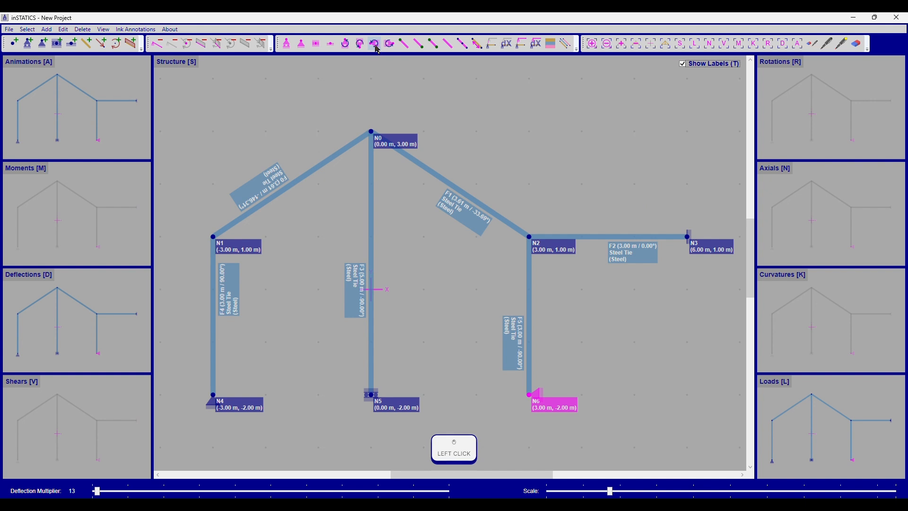
left_click(389, 45)
left_click(351, 45)
left_click(649, 316)
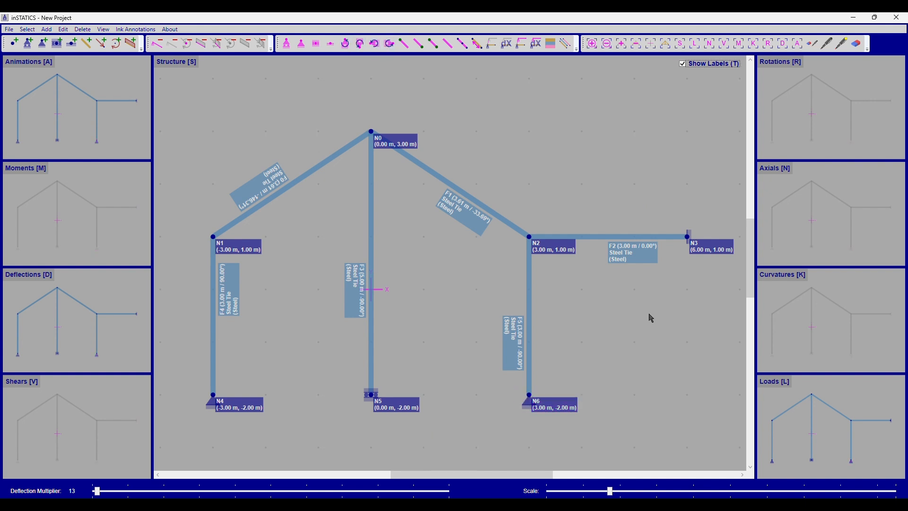
Try different end connection types on the horizontal frame between N2 and N3, ending with the original connections
left_click(632, 237)
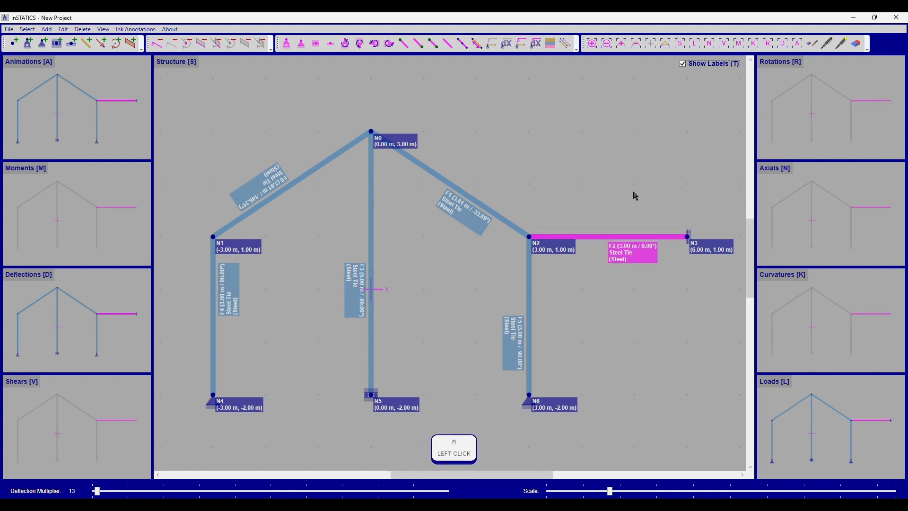
left_click(403, 44)
left_click(421, 46)
left_click(420, 46)
left_click(449, 49)
left_click(450, 49)
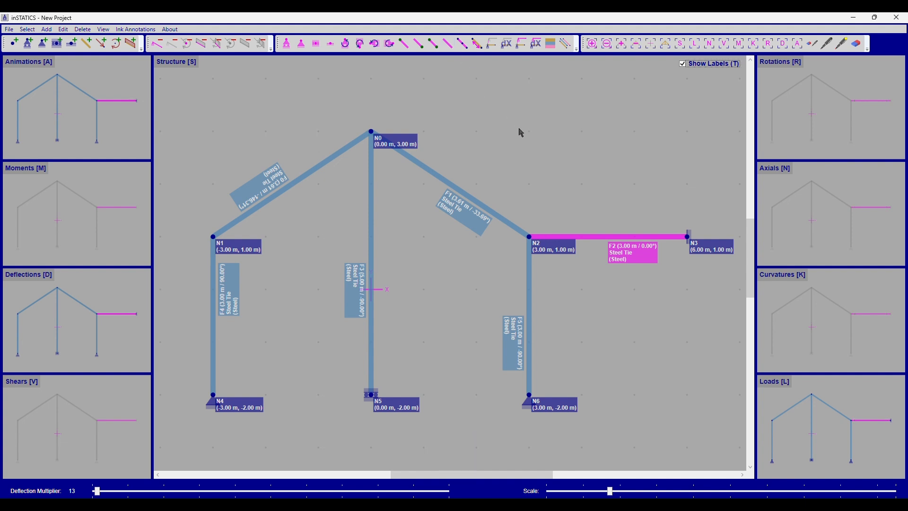
left_click(531, 147)
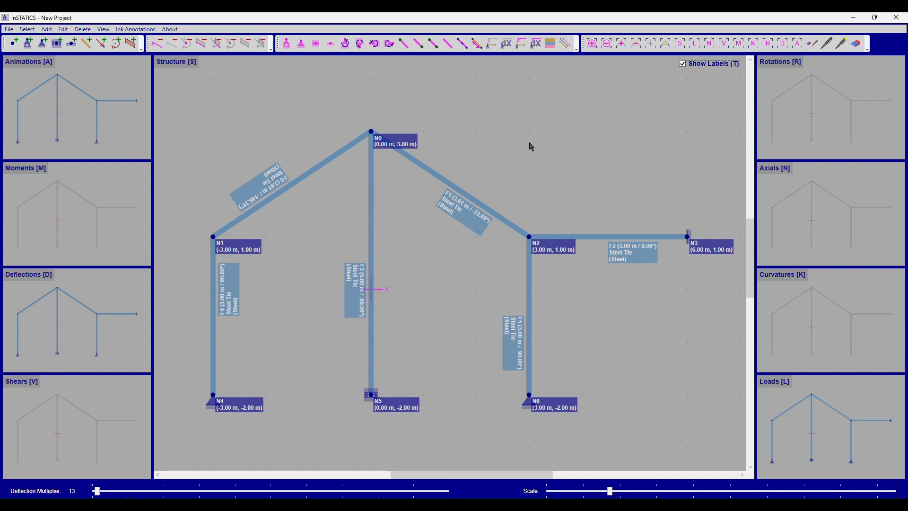
Reverse the direction of the sloped frame between N0 and N1 so it runs from N1 to N0
left_click(299, 184)
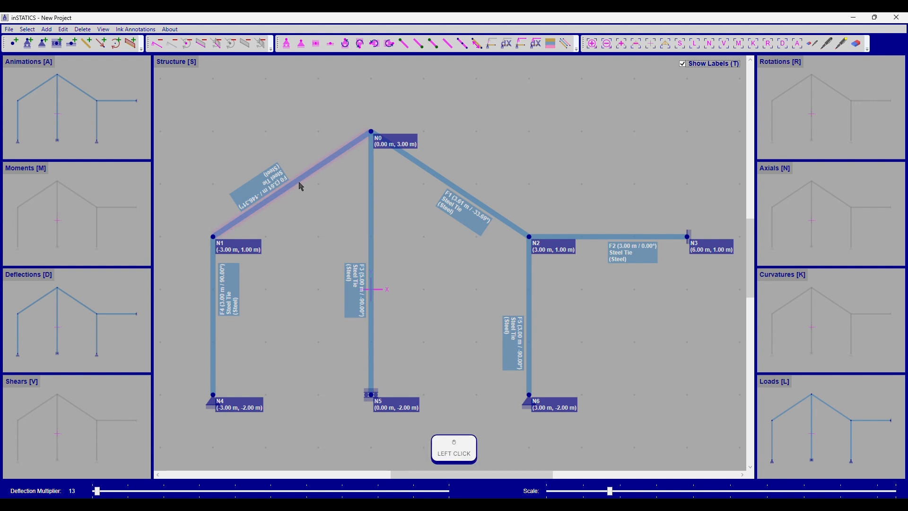
left_click(479, 47)
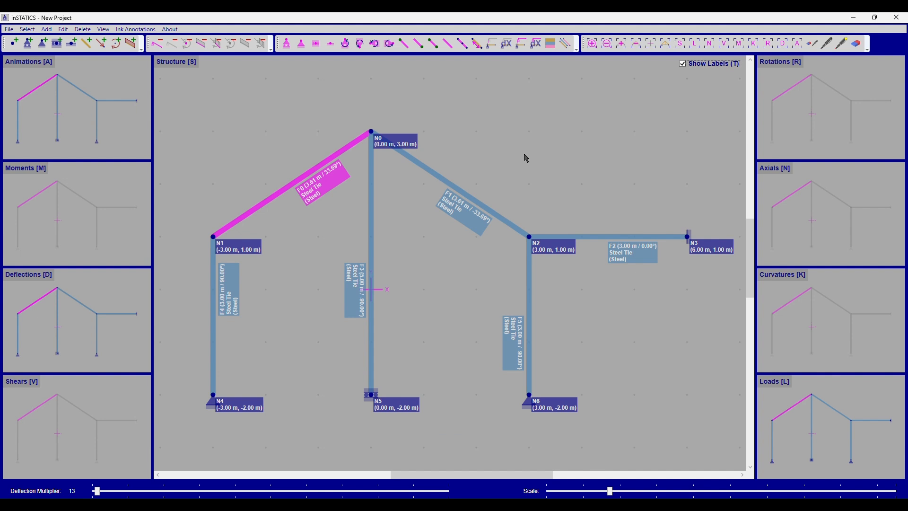
key("shift+space")
key("shift+space")
key("shift+space")
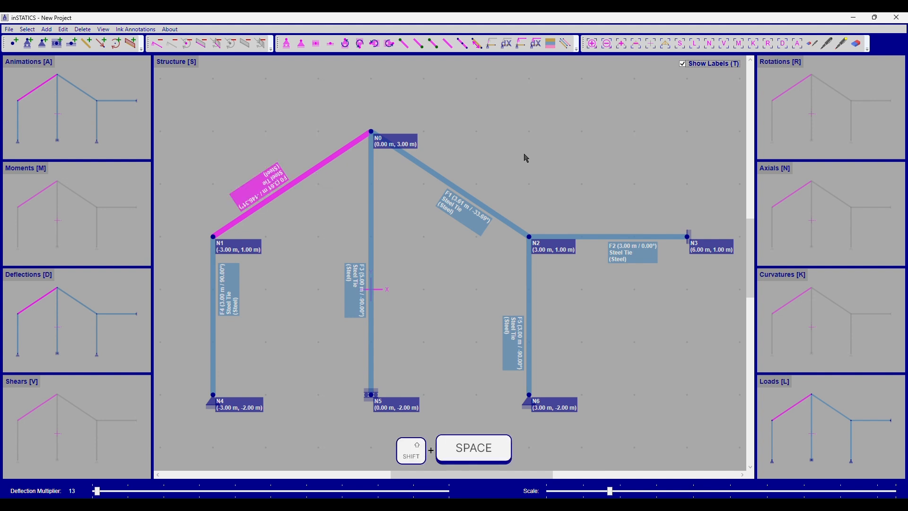
key("shift+space")
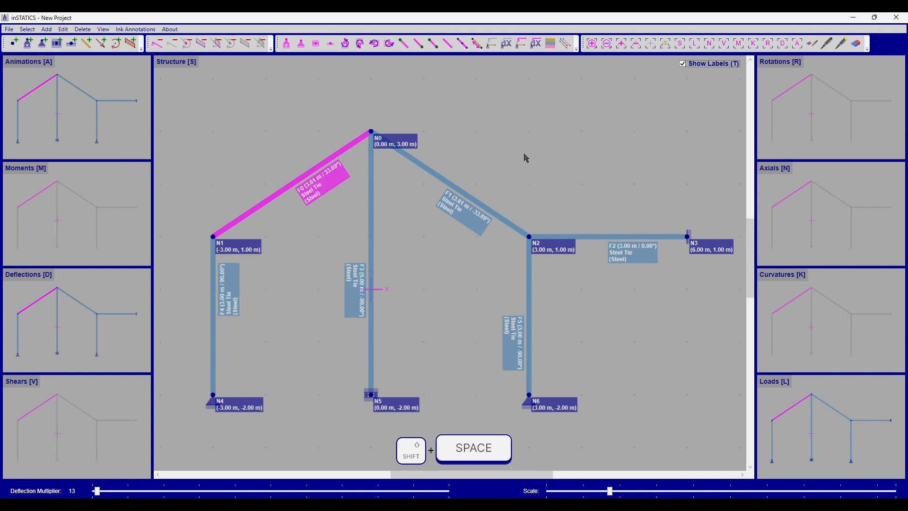
right_click(526, 157)
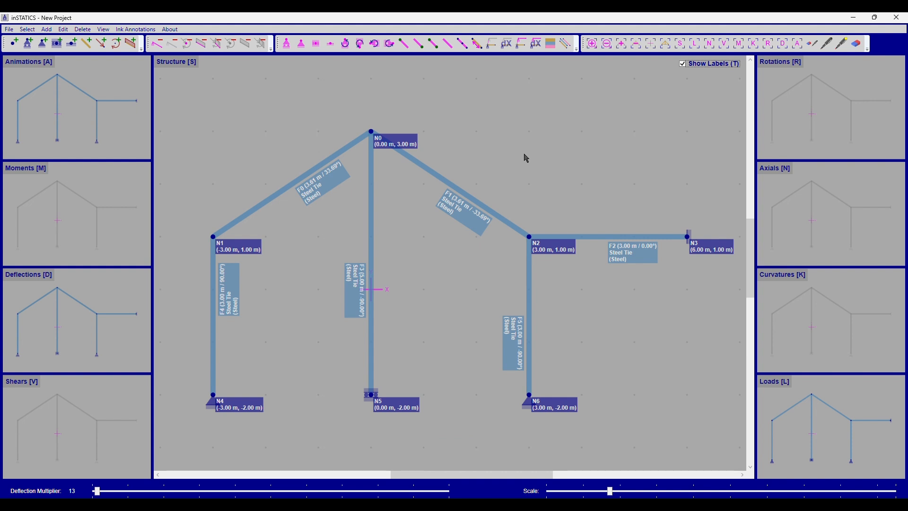
key("ctrl+f")
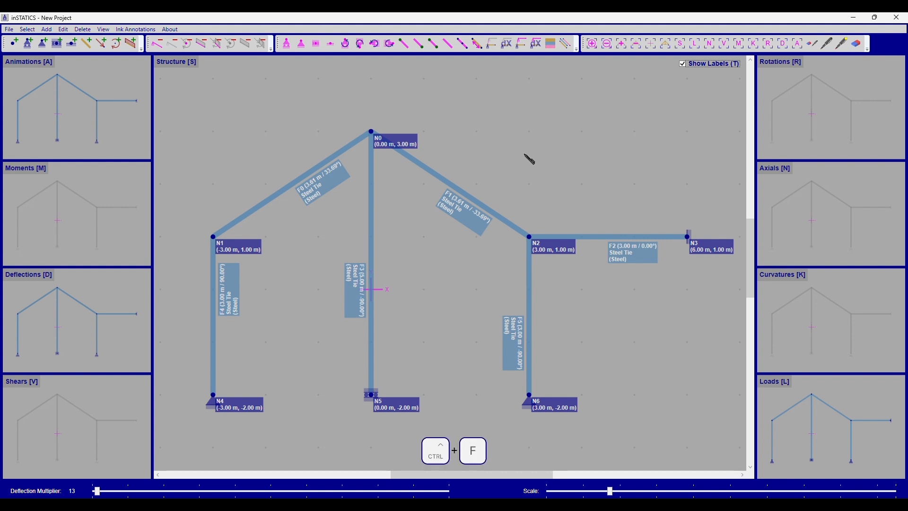
left_click(529, 236)
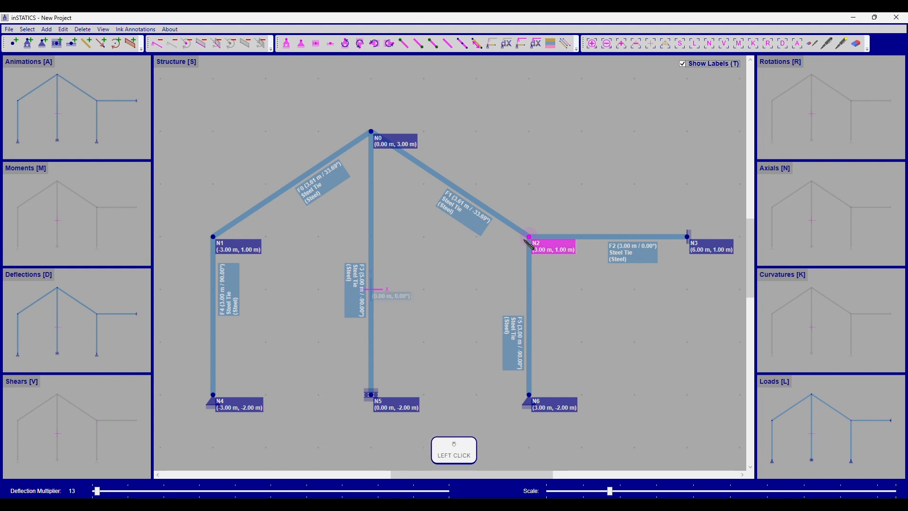
right_click(385, 240)
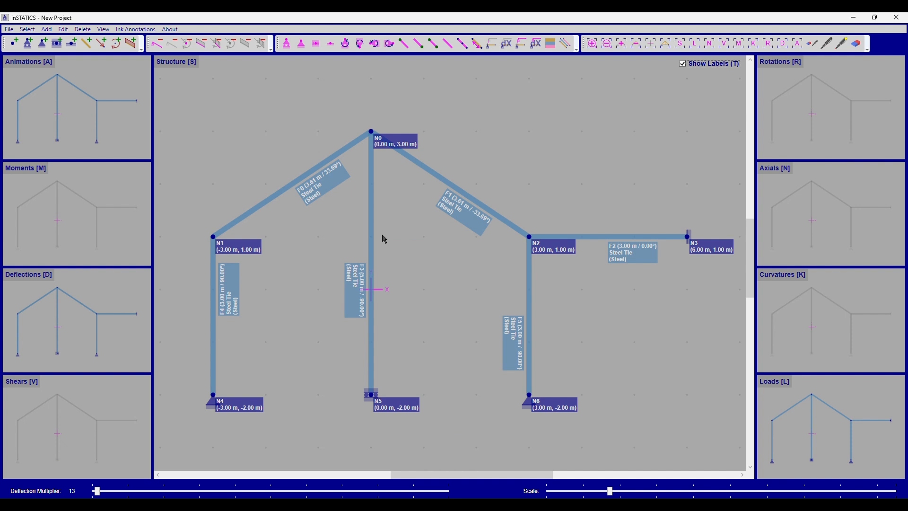
Try adding a standalone node on the central vertical frame at (0.00 m, 1.00 m) and delete it
key("ctrl+period")
left_click(372, 236)
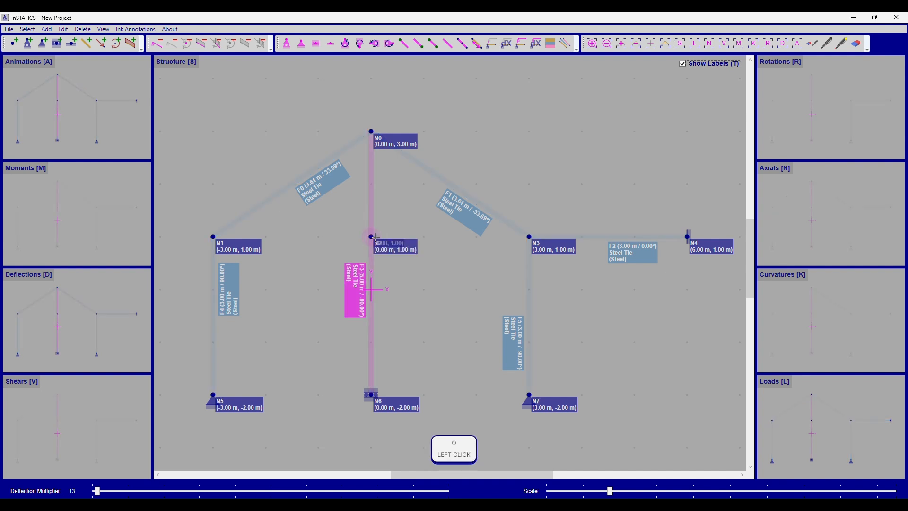
right_click(408, 264)
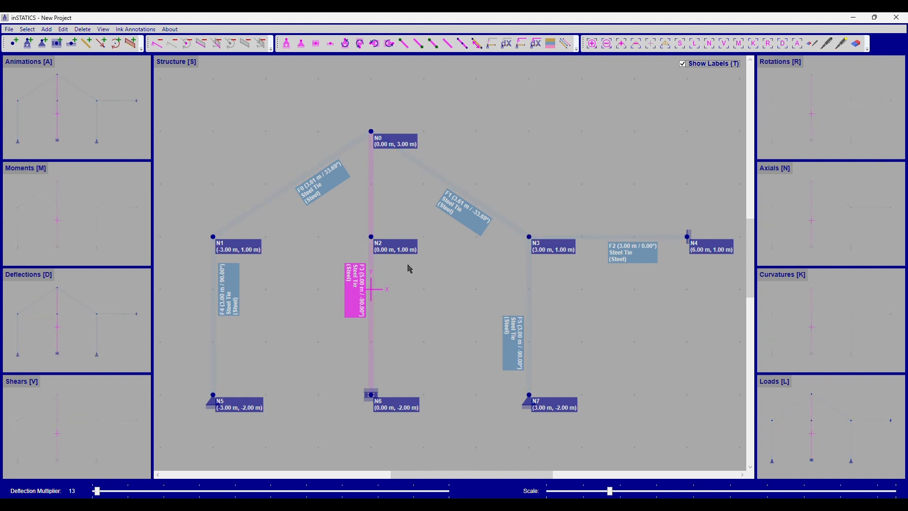
key("Delete")
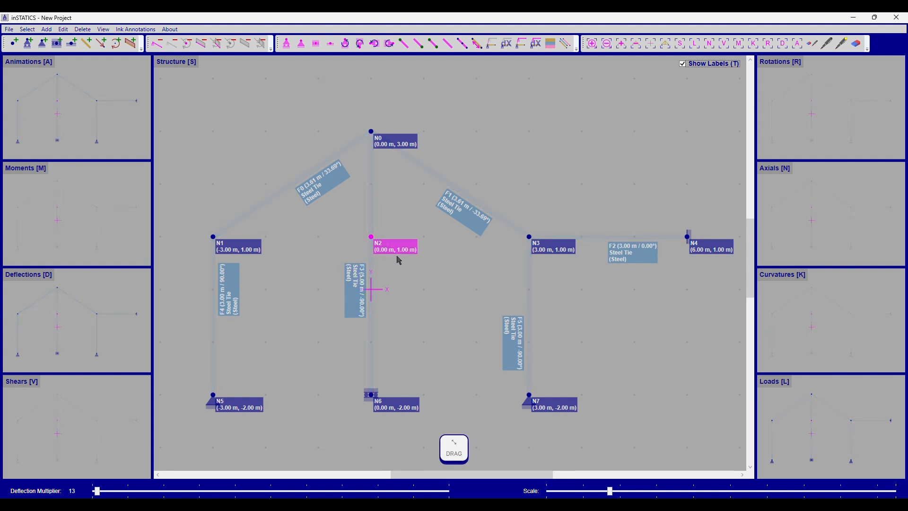
Split the central vertical frame by length at 2 m from node N0
left_click(369, 253)
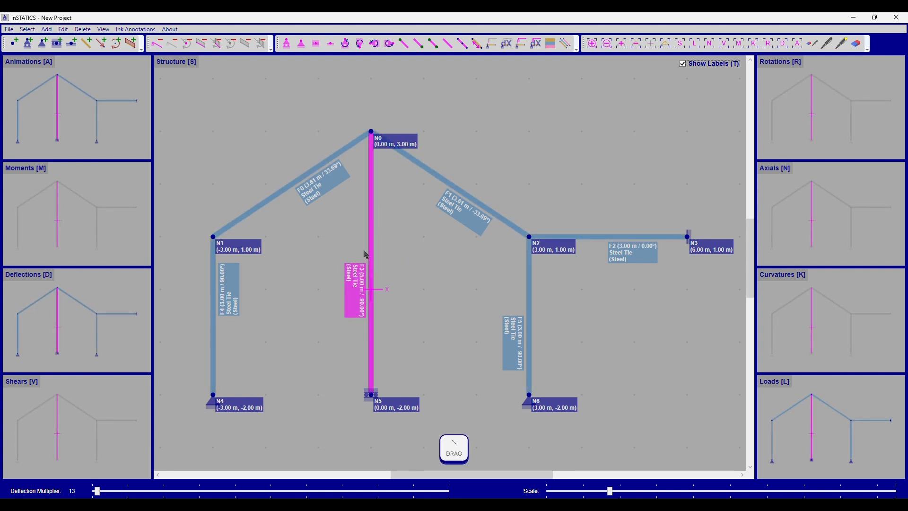
right_click(462, 43)
left_click(371, 234)
key("shift+t")
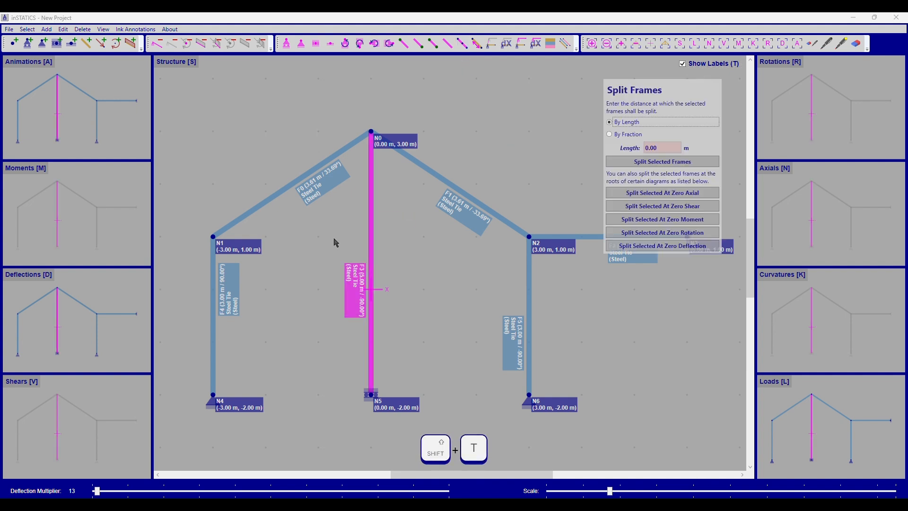
scroll(662, 147, "up", 1)
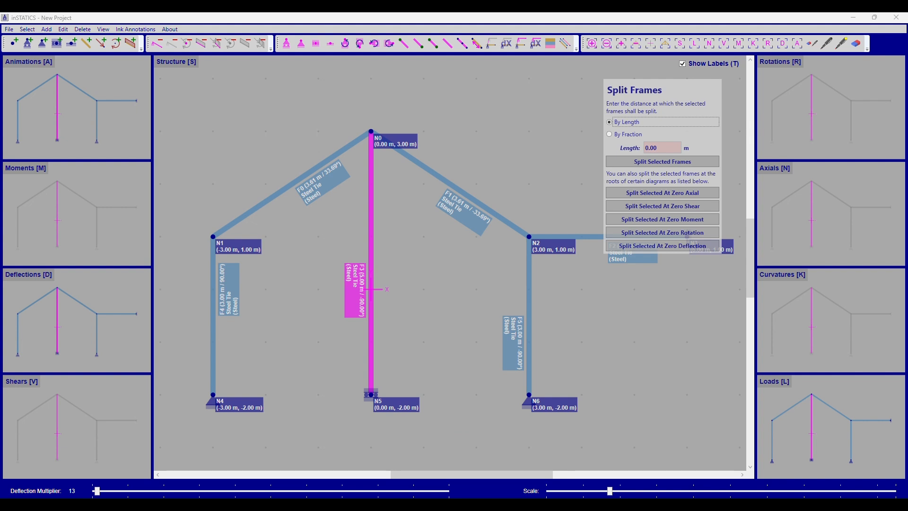
type("2")
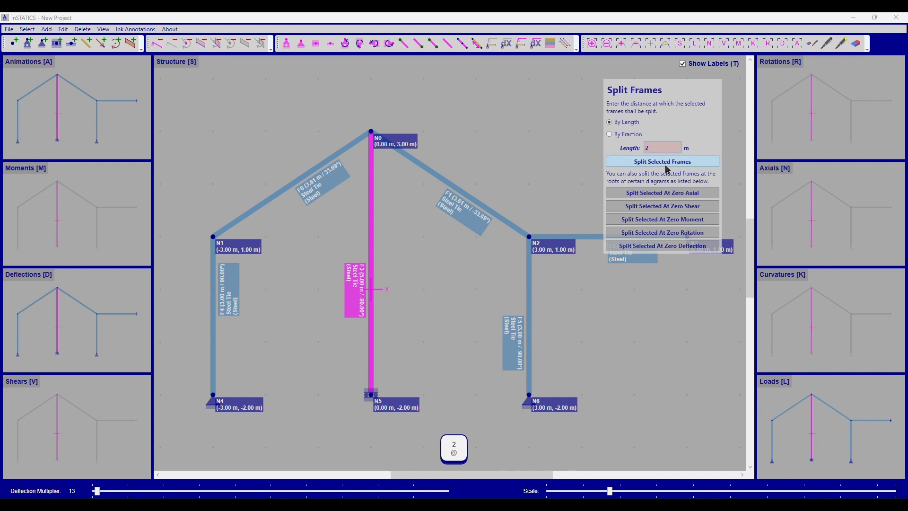
left_click(665, 162)
Draw two horizontal frames connecting node N1 to N2 and N2 to N3
key("ctrl")
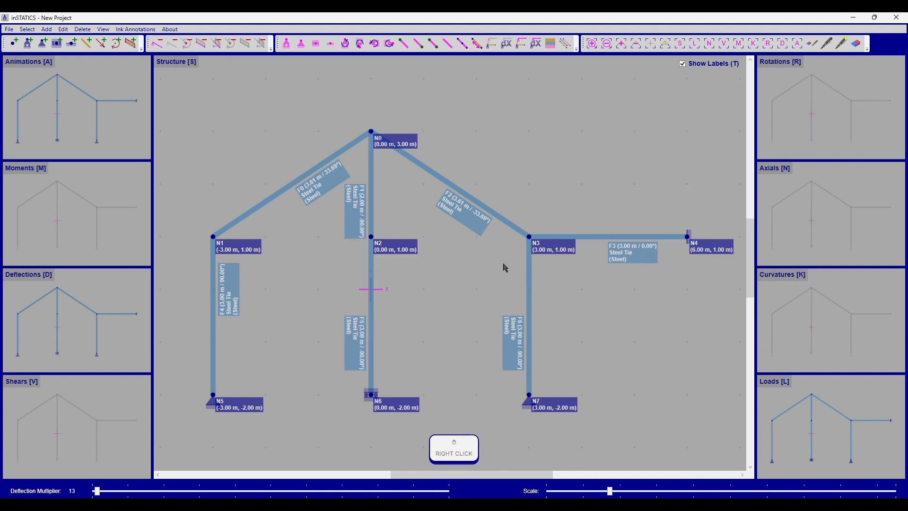
key("f")
left_click(213, 237)
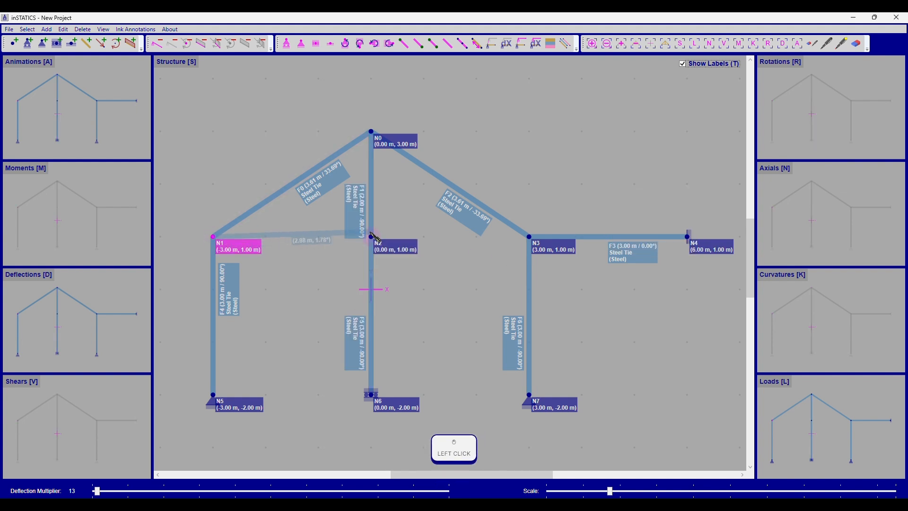
left_click(372, 237)
left_click(529, 236)
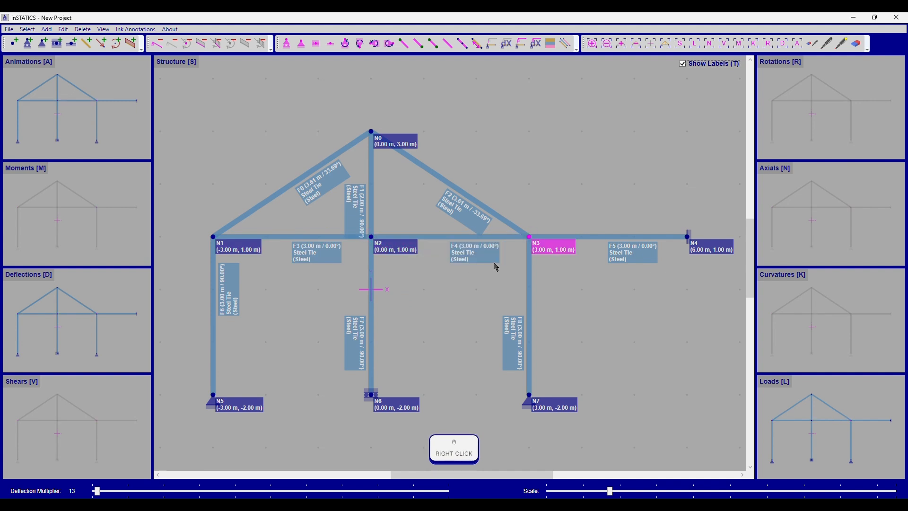
right_click(496, 266)
Split the two sloped roof frames and the upper central vertical frame by fraction at 0.5
scroll(496, 266, "up", 3)
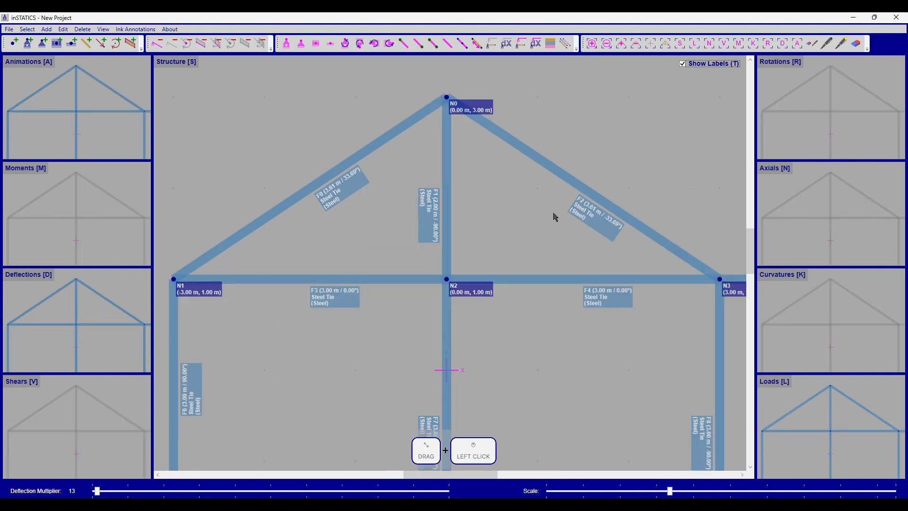
left_click_drag(647, 155, 320, 187)
key("shift+t")
left_click(618, 137)
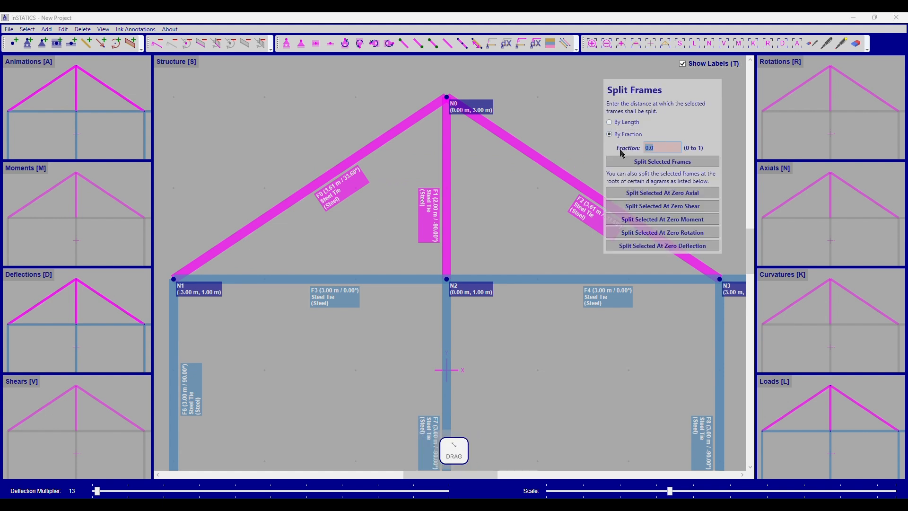
key("Delete")
type("5")
left_click(639, 163)
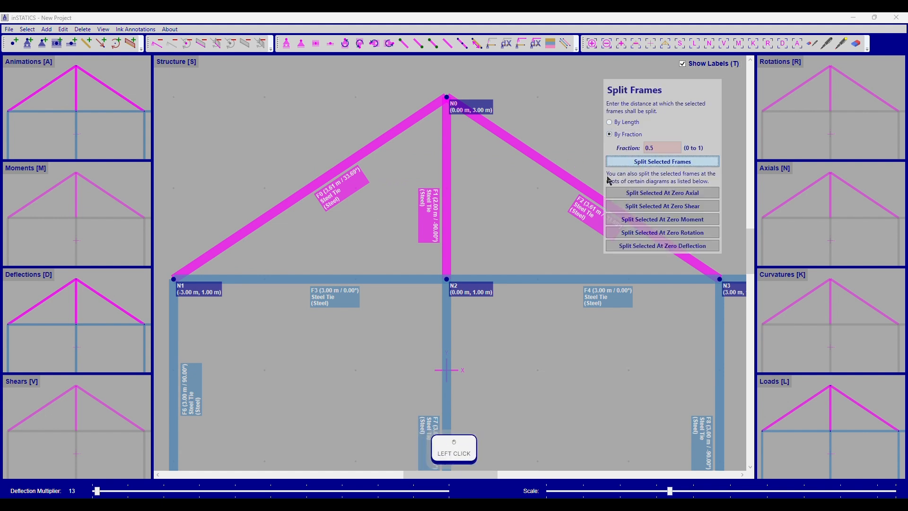
Move the roller support node N7 graphically 1 m towards the structure, to (5.00 m, 1.00 m)
right_click(512, 204)
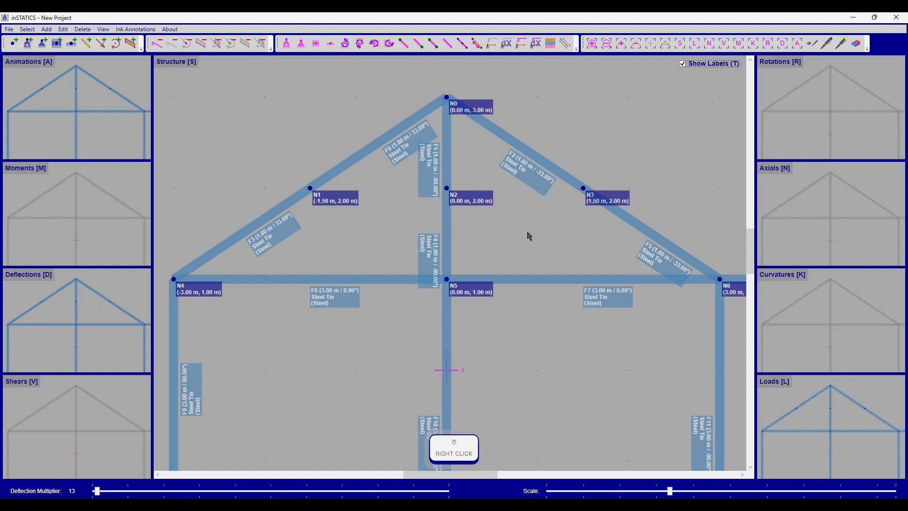
key("shift+t")
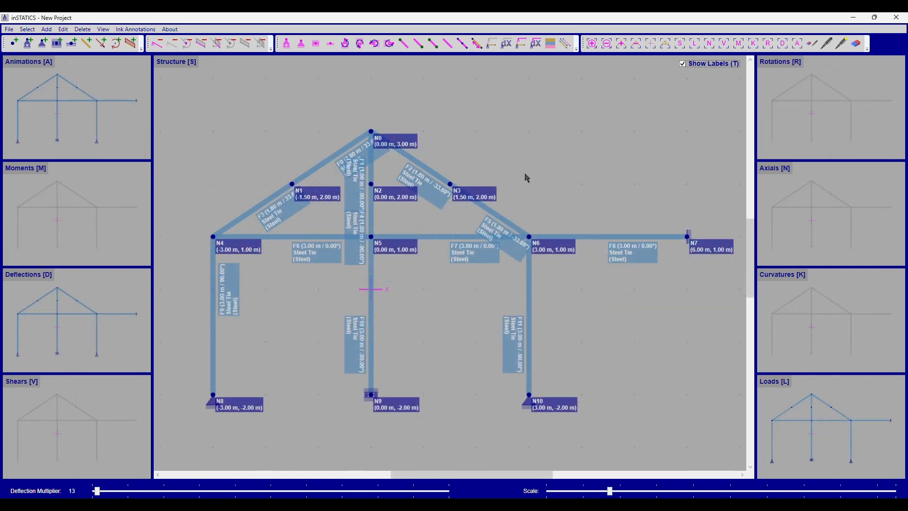
left_click(693, 240)
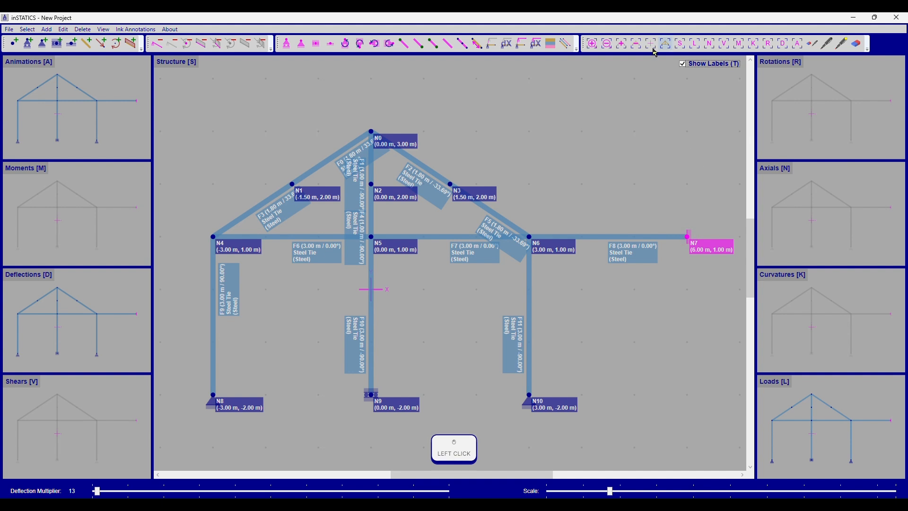
left_click(493, 48)
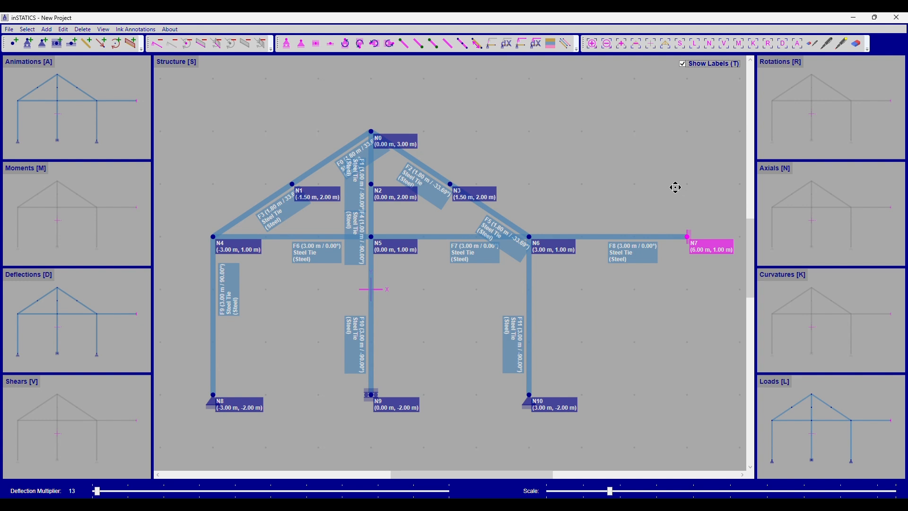
key("ctrl+m")
left_click_drag(684, 182, 637, 192)
left_click(642, 203)
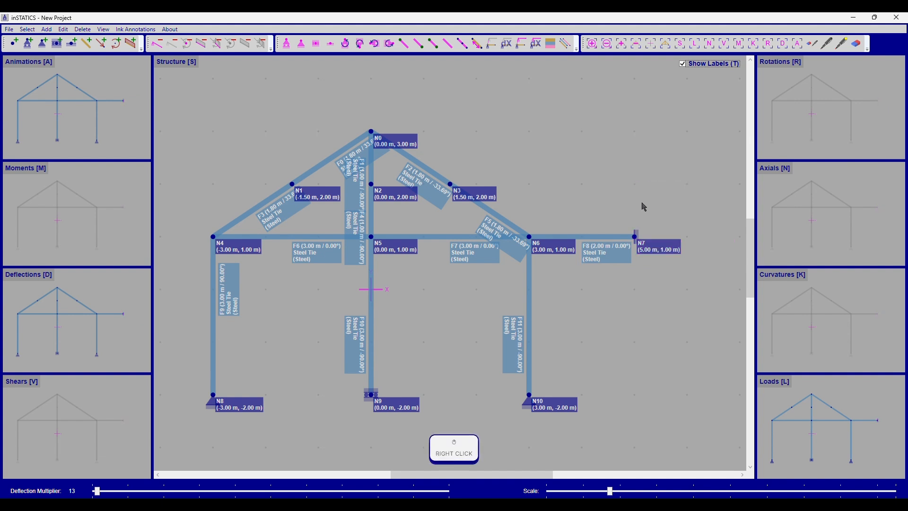
Move support node N7 by dX 1 m and dY 1 m using numeric Move By values
left_click(638, 236)
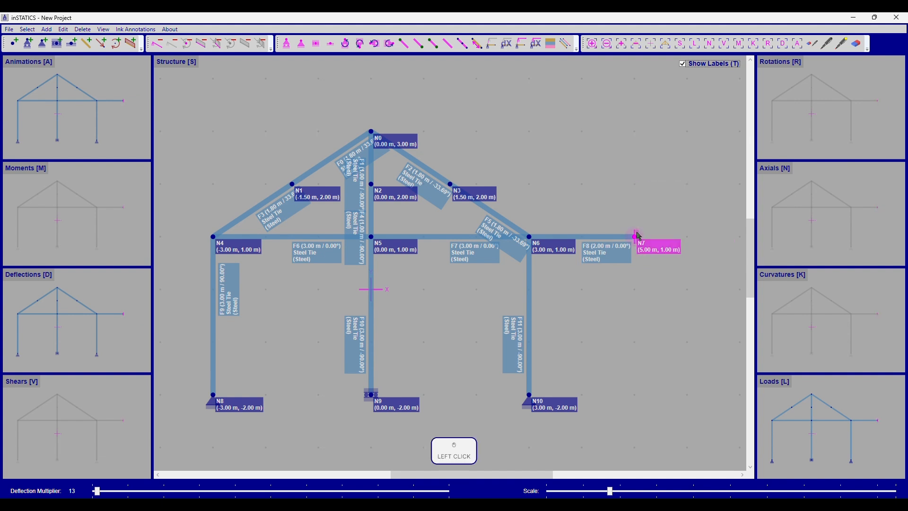
left_click(506, 47)
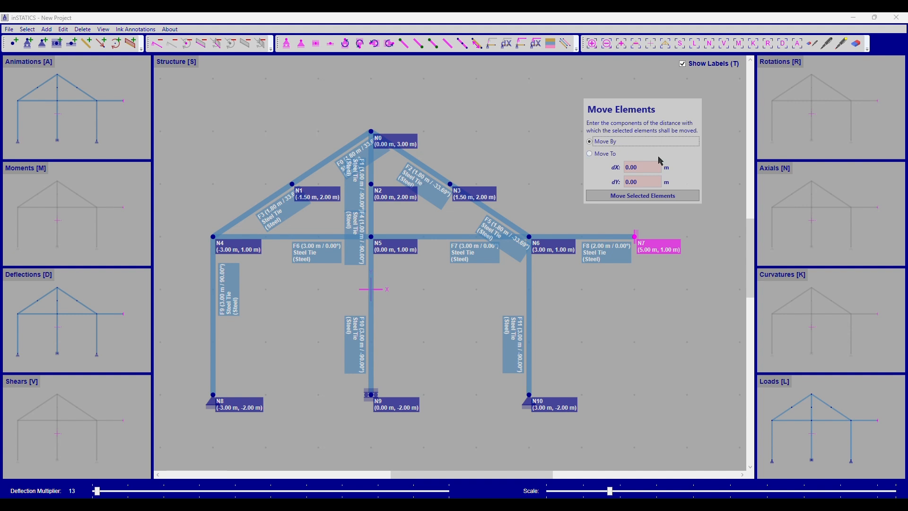
key("Tab")
type("1")
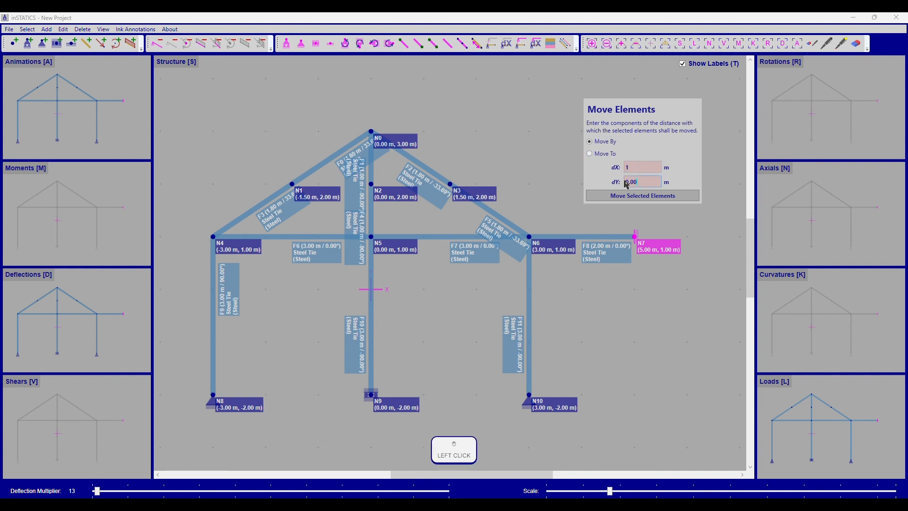
key("Tab")
type("1")
left_click(609, 198)
Move the selected support node to the absolute position X 6 m, Y 1 m and deselect it
left_click_drag(619, 124, 528, 97)
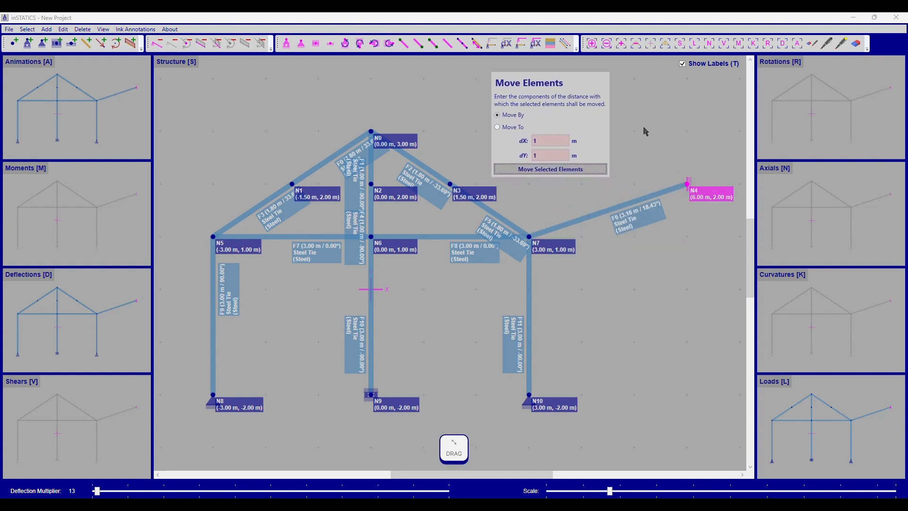
left_click(513, 128)
left_click_drag(555, 140, 560, 152)
type("6")
left_click_drag(539, 156, 548, 166)
left_click(574, 170)
right_click(657, 167)
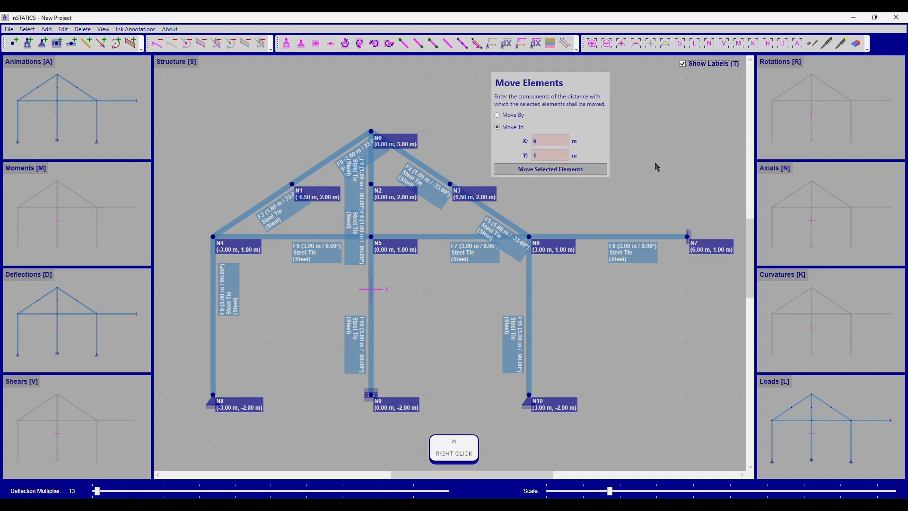
left_click(598, 114)
right_click(651, 127)
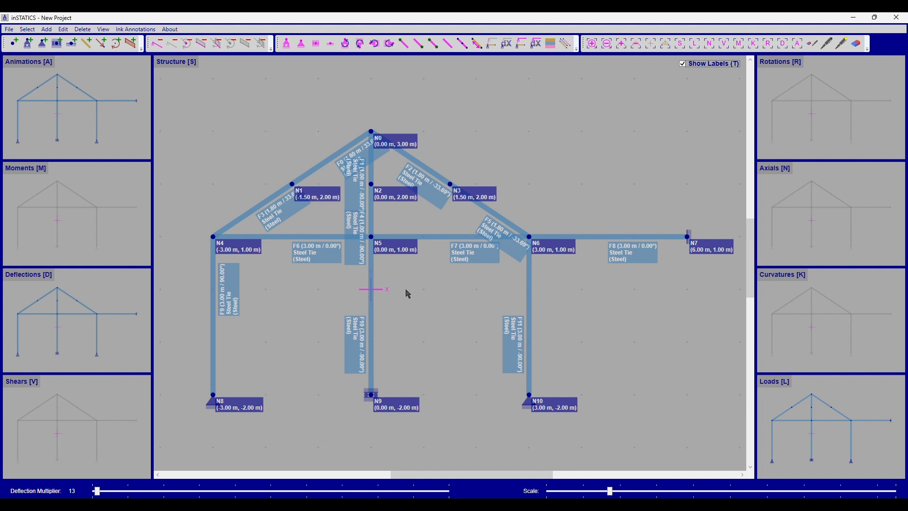
Try shifting base support nodes N8, N9 and N10 in whole grid steps, 2 m in +X and one step up, and return them
left_click_drag(206, 388, 591, 418)
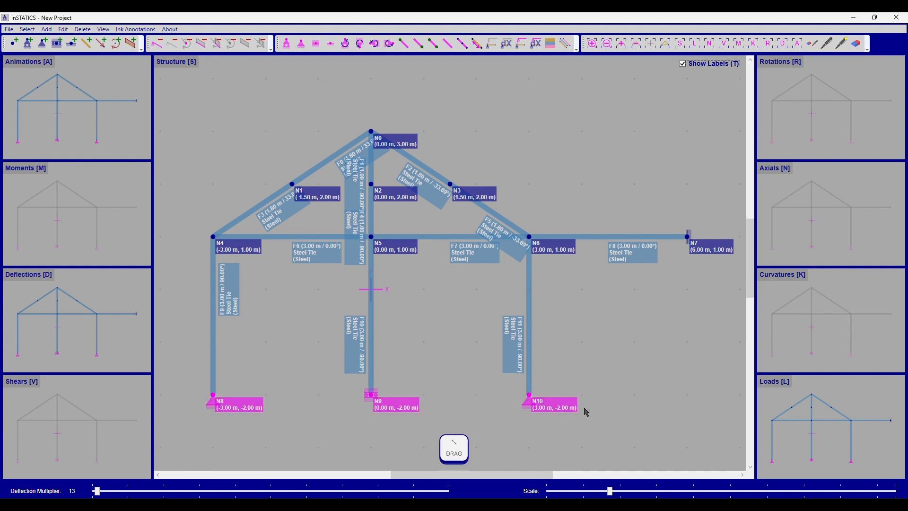
key("ctrl")
key("ctrl+Right")
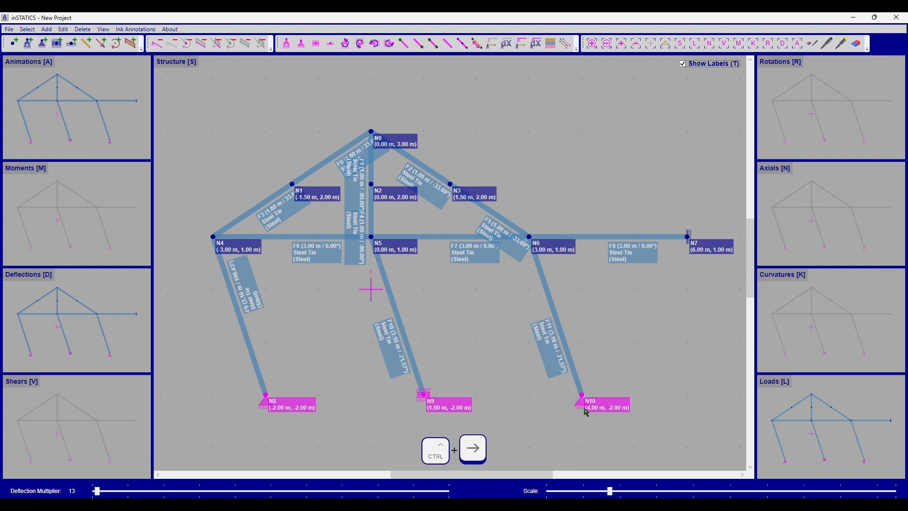
key("ctrl+Right")
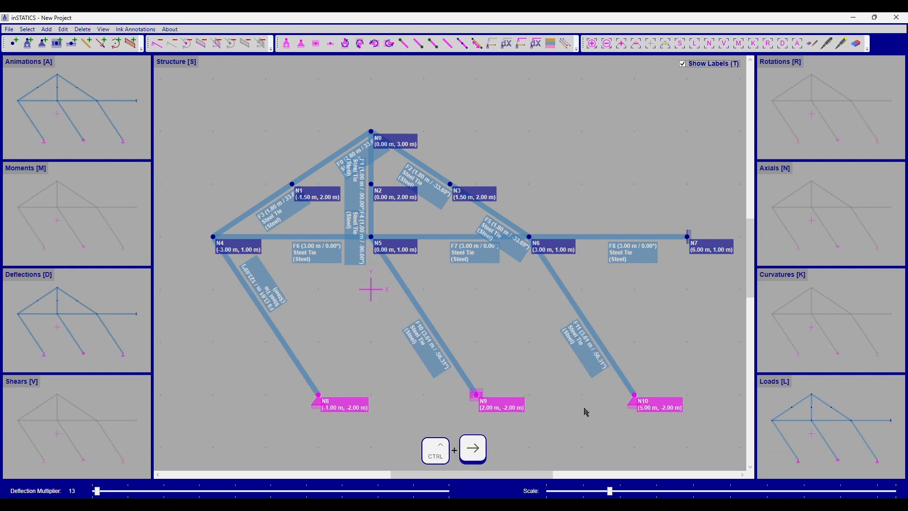
key("ctrl+Up")
key("ctrl+Left")
key("ctrl+Left")
key("ctrl+Down")
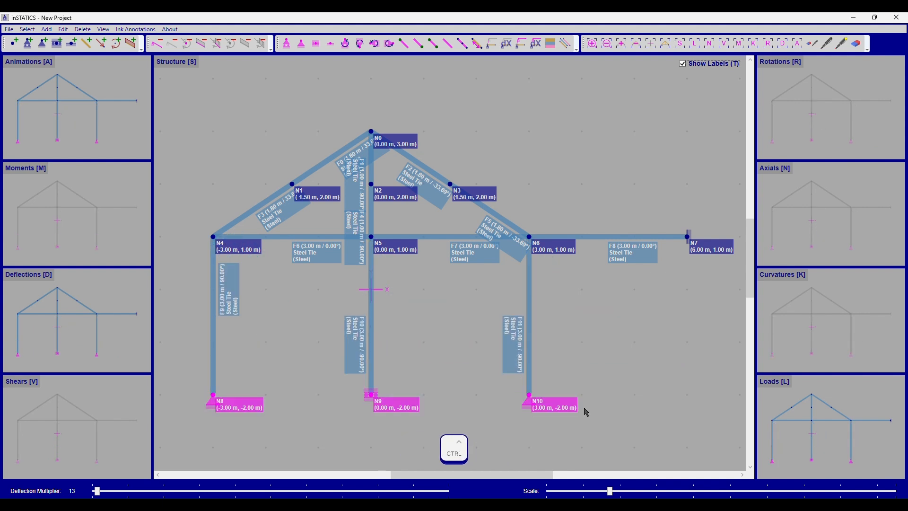
Try fine-nudging the three base support nodes up to Y -1.05 m and sideways by 0.10 m, and return them to Y -2.00 m
key("ctrl+shift+Up")
key("ctrl+shift+Up")
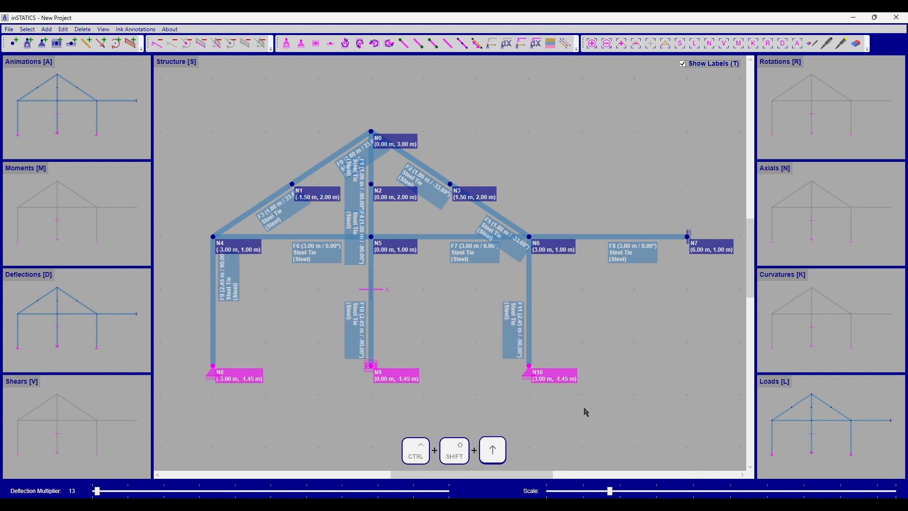
key("ctrl+shift+Right")
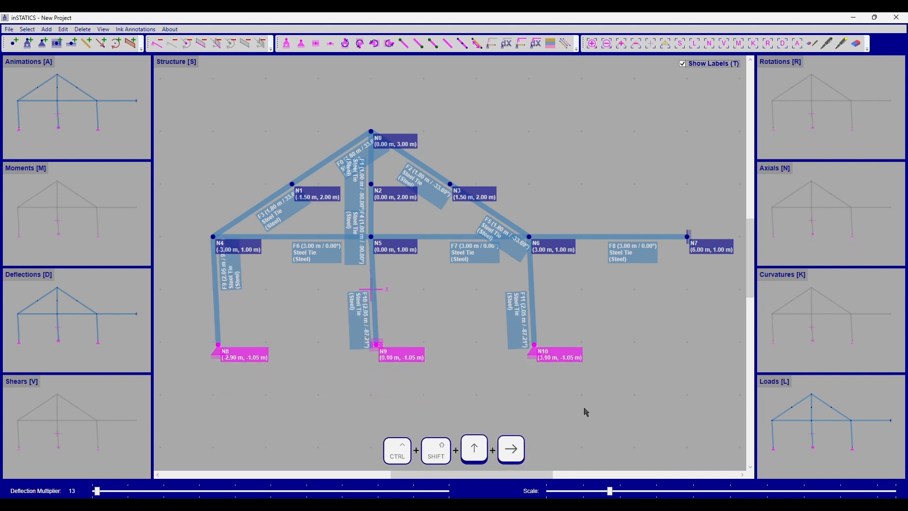
key("ctrl+shift+Left")
key("ctrl+shift+Down")
key("ctrl+shift+Left")
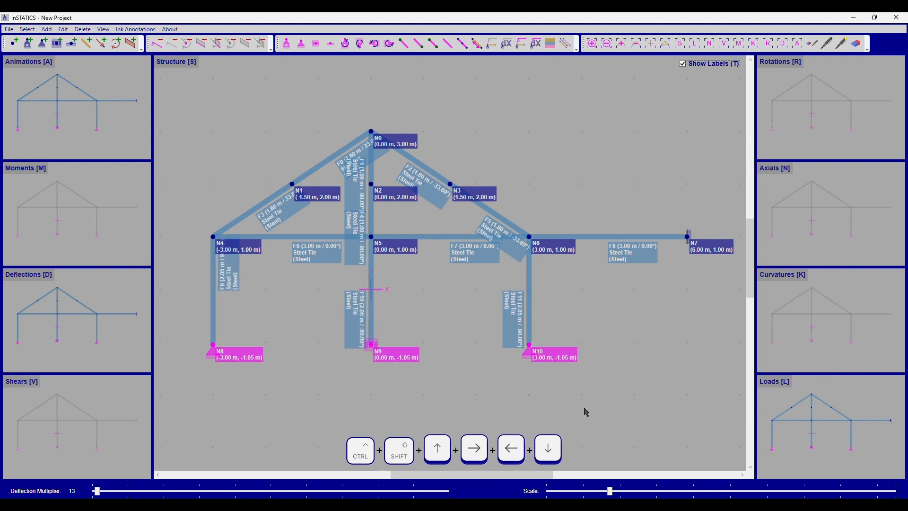
key("ctrl+shift+Down")
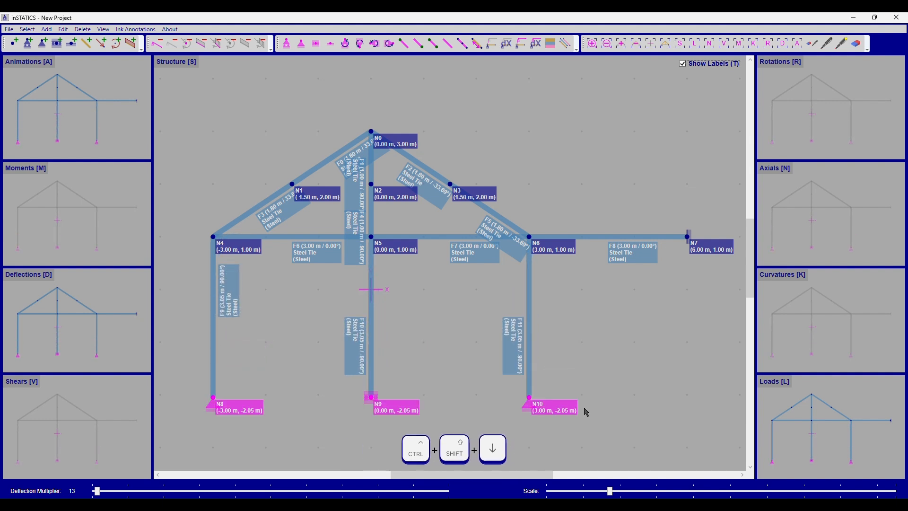
key("ctrl+Up")
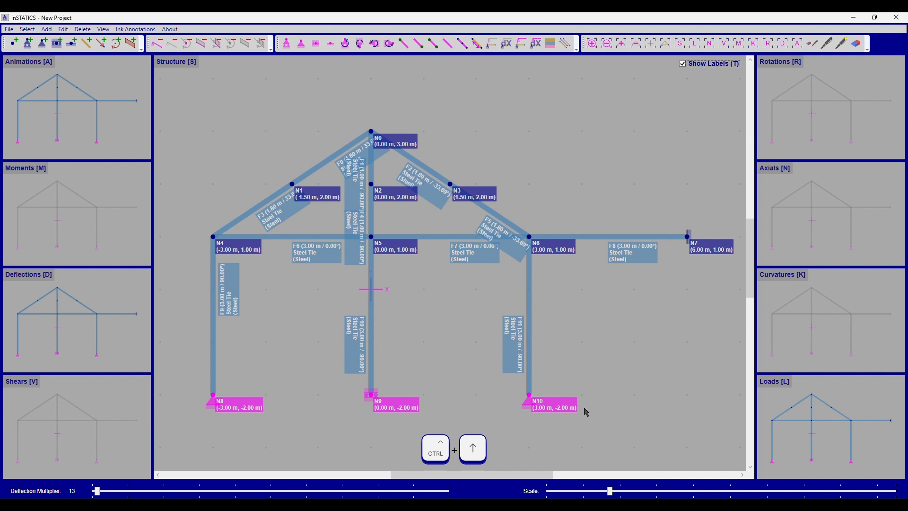
right_click(586, 413)
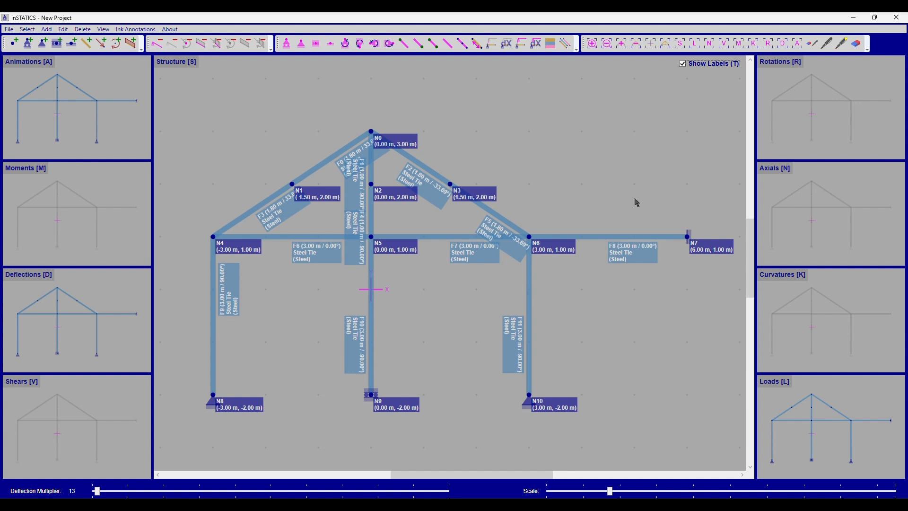
Copy horizontal frame F8 with its end support node N7, using N6 as base point and apex node N0 as destination
left_click_drag(710, 195, 656, 262)
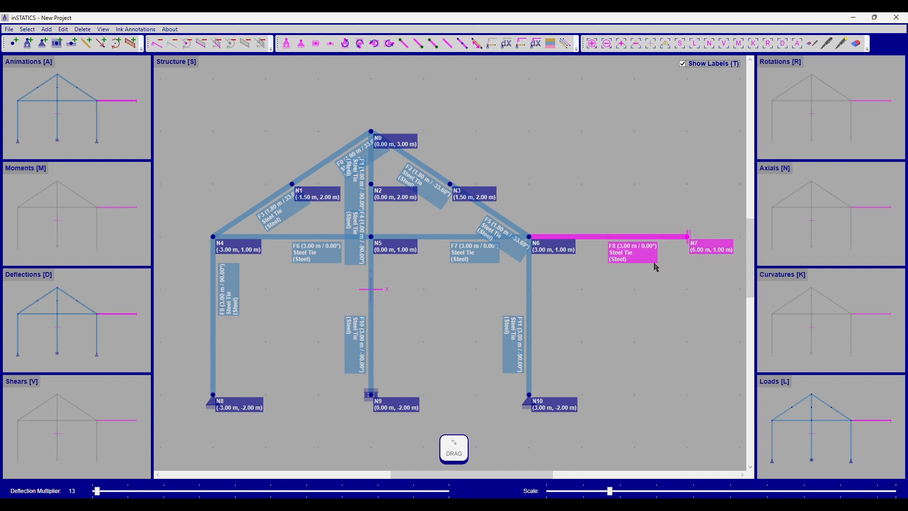
key("ctrl+c")
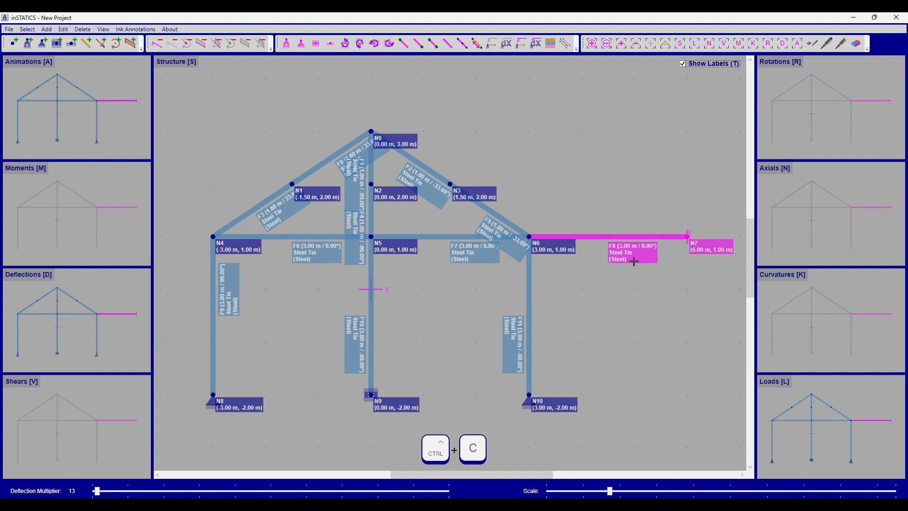
left_click(530, 237)
left_click(371, 132)
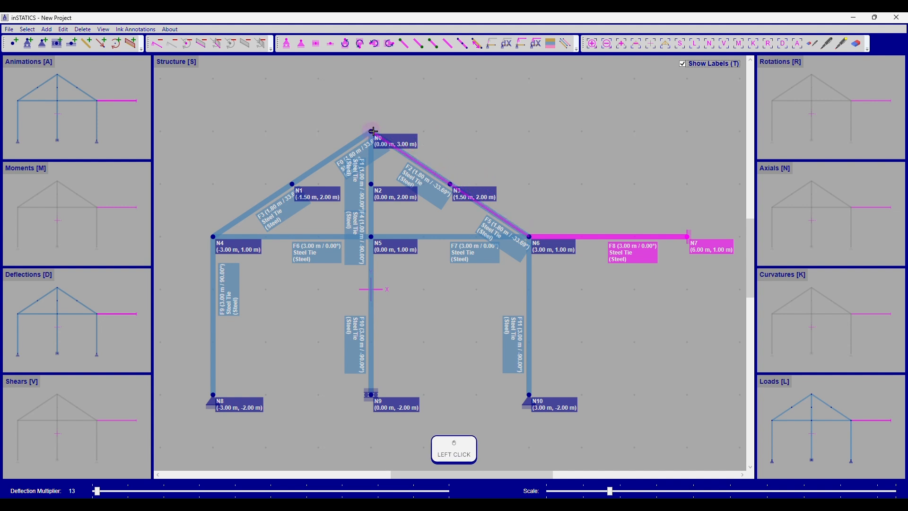
right_click(545, 168)
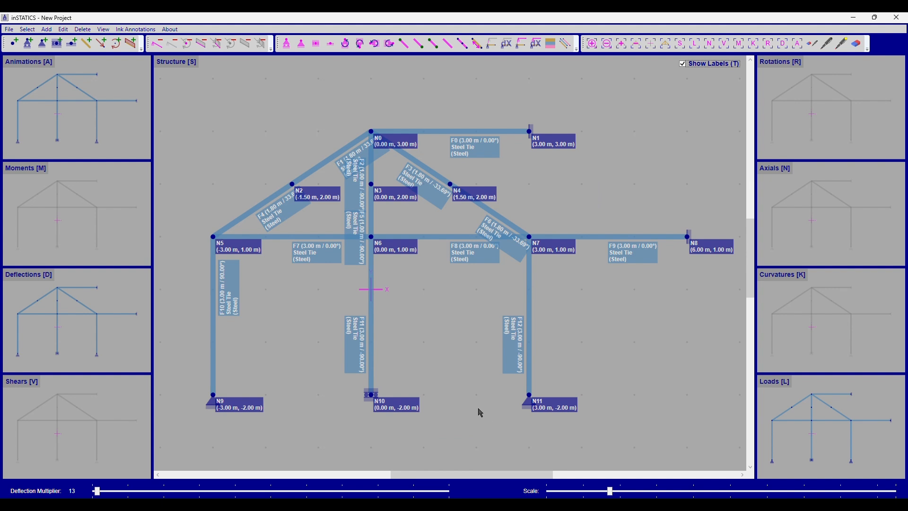
Copy horizontal frame F9 and column F12 with their nodes and loads, shifted by dX 1 m and dY -1 m
left_click(662, 236)
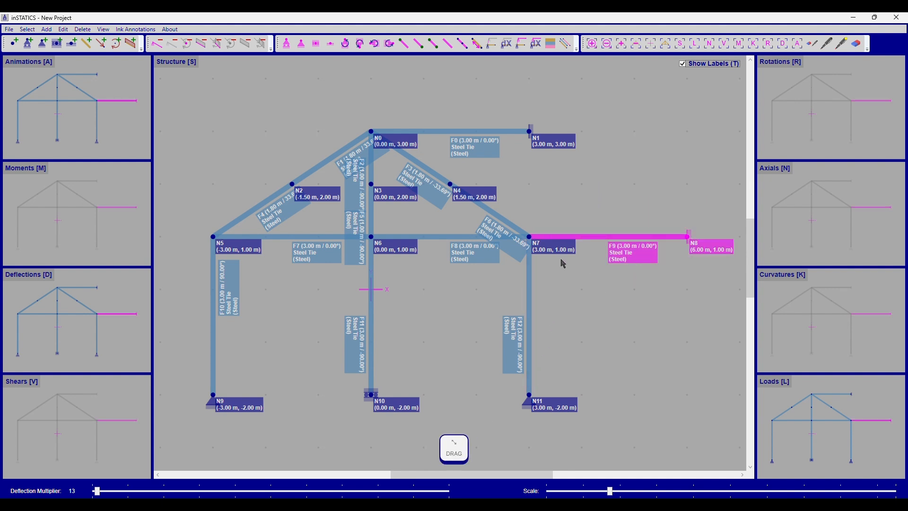
left_click_drag(530, 200, 560, 420, "shift")
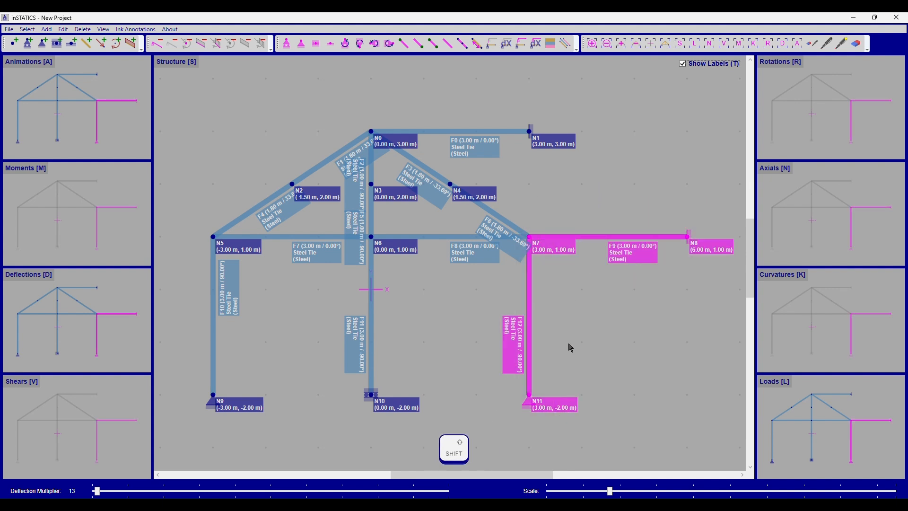
key("shift+c")
left_click_drag(448, 266, 431, 269)
type("1-1")
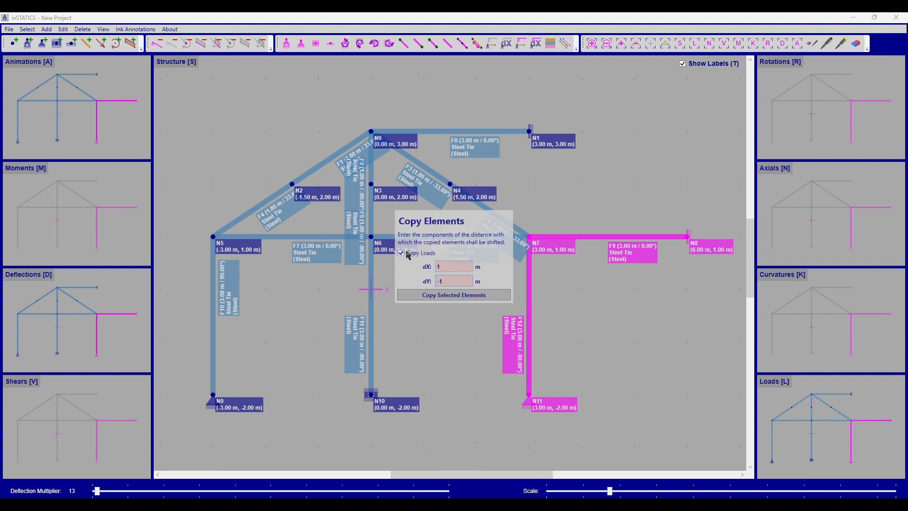
left_click(416, 295)
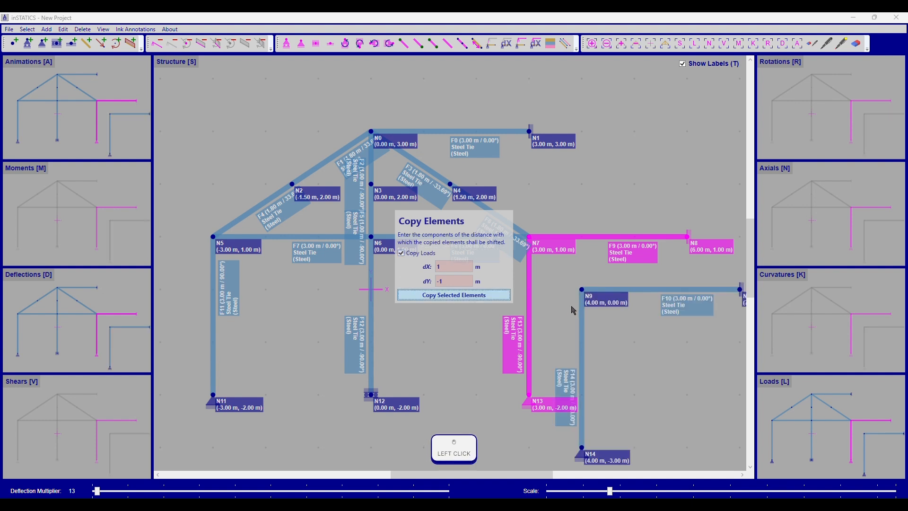
key("ctrl+a")
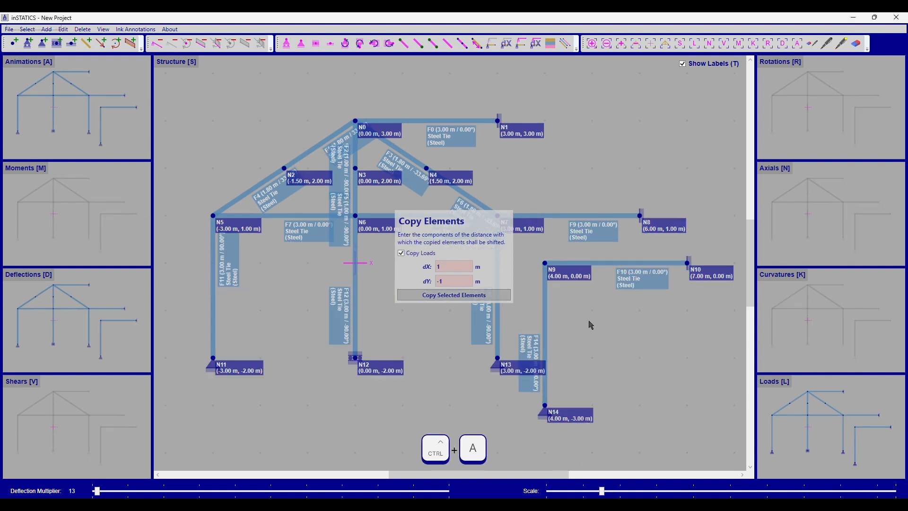